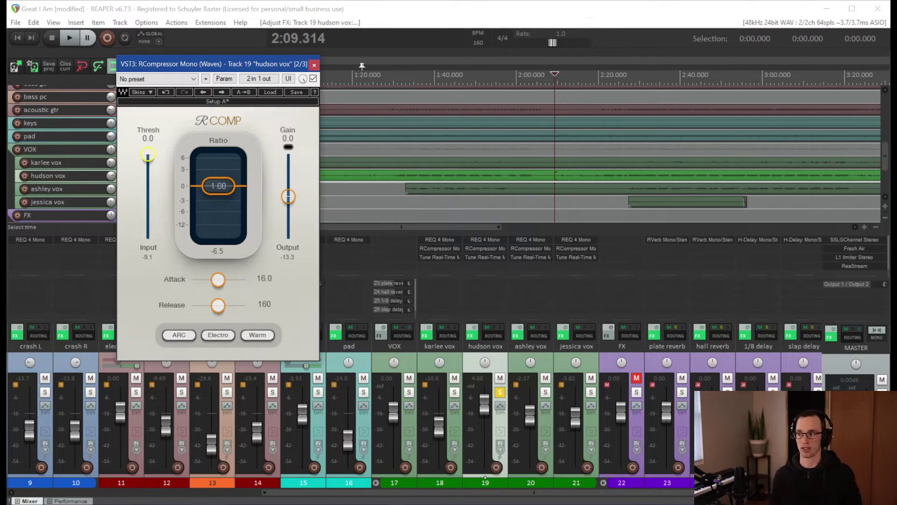
# Audition the soloed vocal without compression, and set the RCompressor ratio to 3 with its gain-reduction readout reset
pyautogui.press('space')
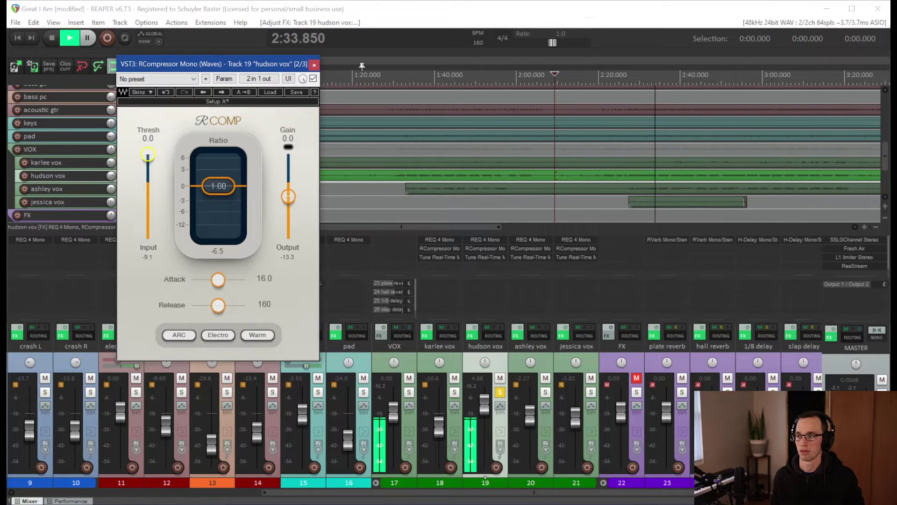
pyautogui.press('space')
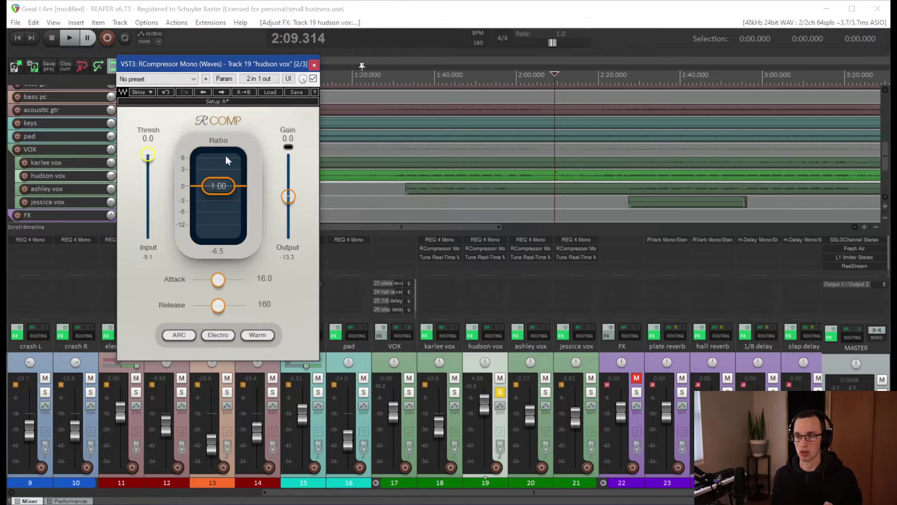
pyautogui.click(214, 186)
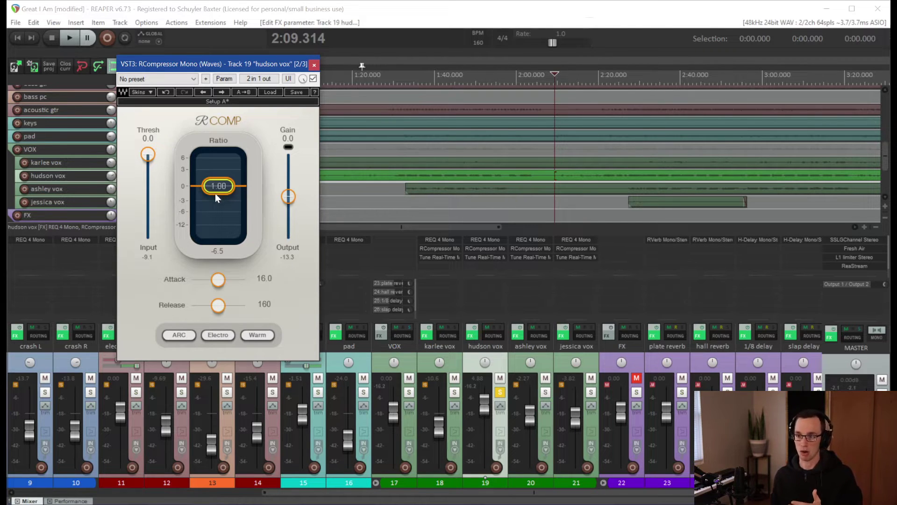
pyautogui.click(221, 190)
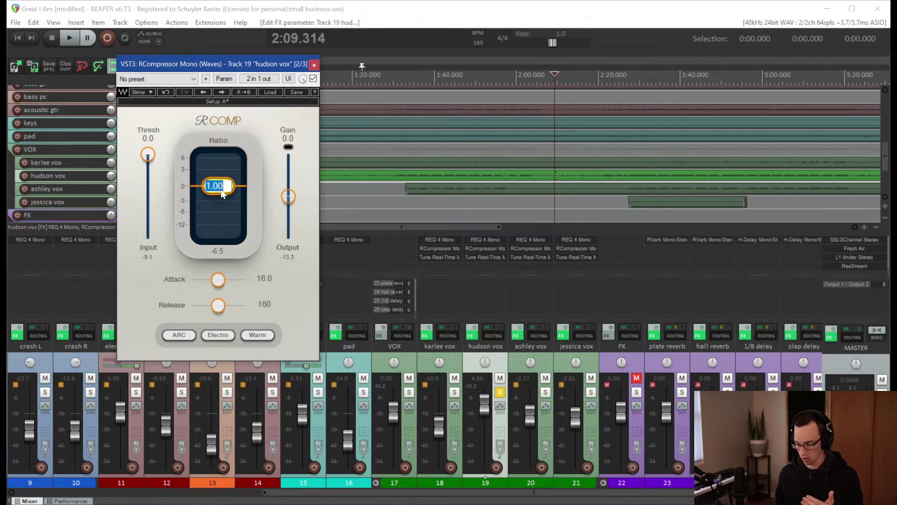
pyautogui.write('3')
pyautogui.press('Return')
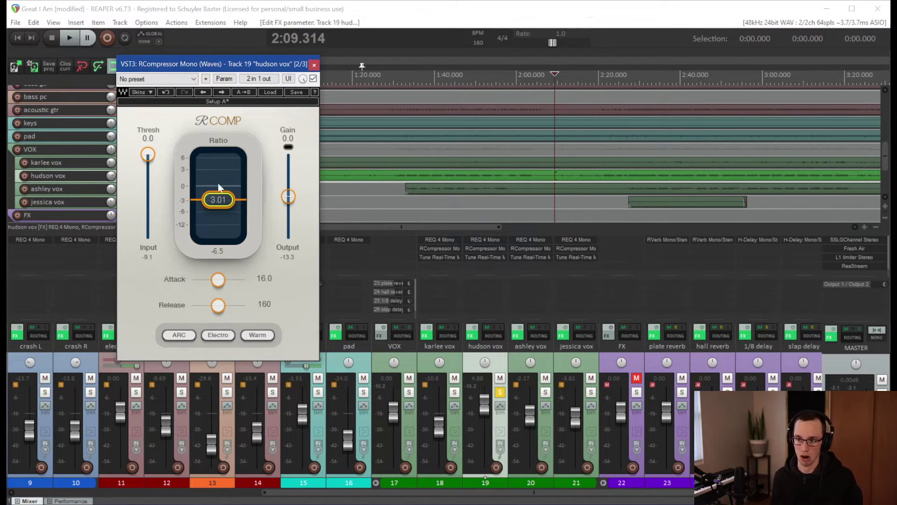
pyautogui.click(228, 252)
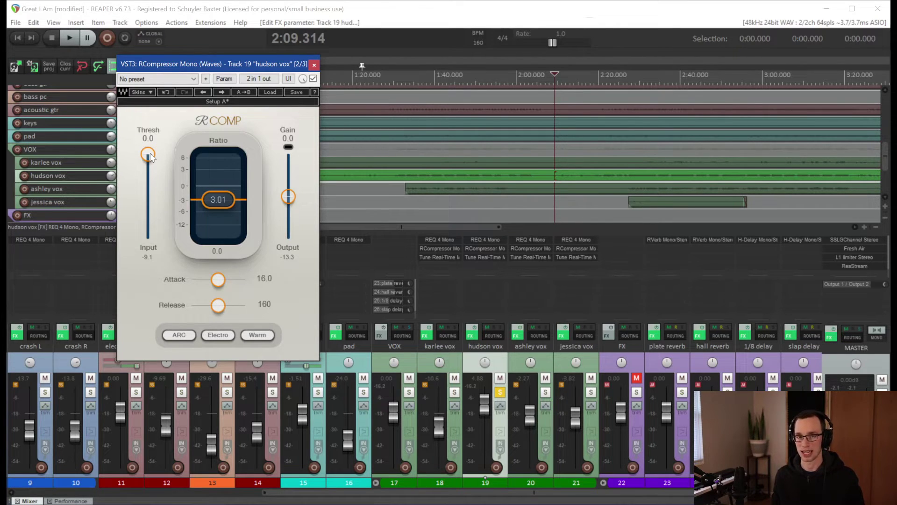
# Lower the compressor threshold to -25.4 while the soloed vocal plays, and stop playback
pyautogui.moveTo(150, 153)
pyautogui.mouseDown()
pyautogui.moveTo(150, 170)
pyautogui.moveTo(150, 153)
pyautogui.mouseUp()
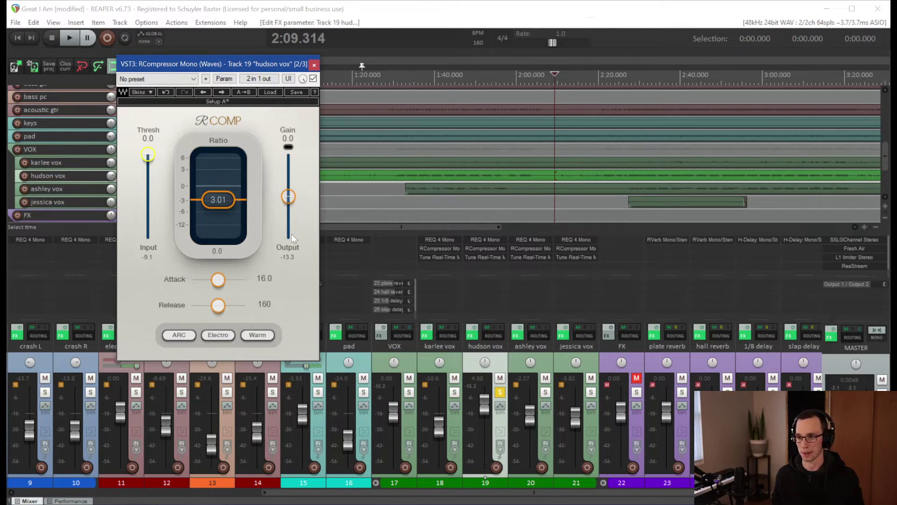
pyautogui.press('space')
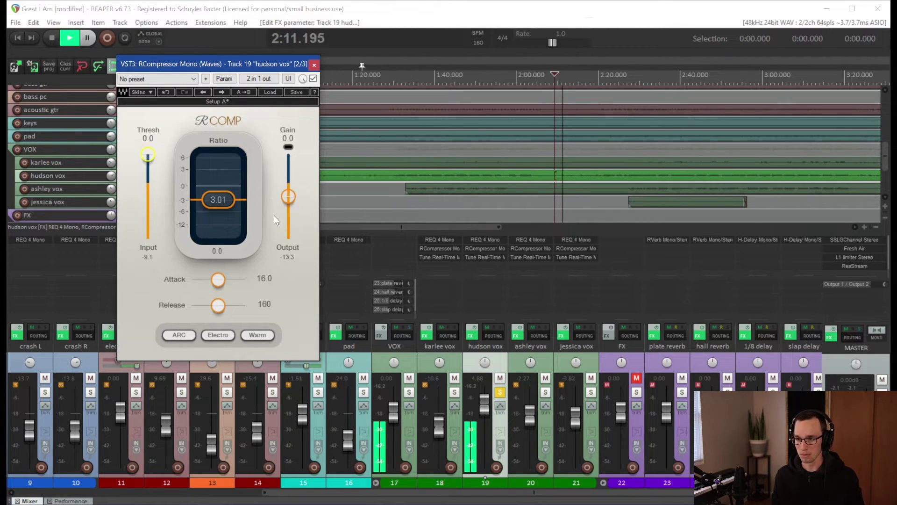
pyautogui.moveTo(147, 154); pyautogui.dragTo(148, 191)
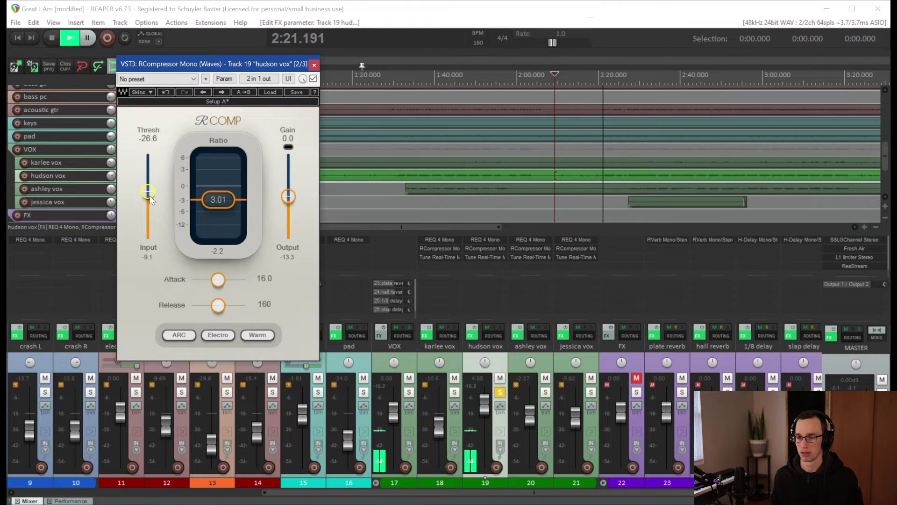
pyautogui.moveTo(150, 196); pyautogui.dragTo(150, 197)
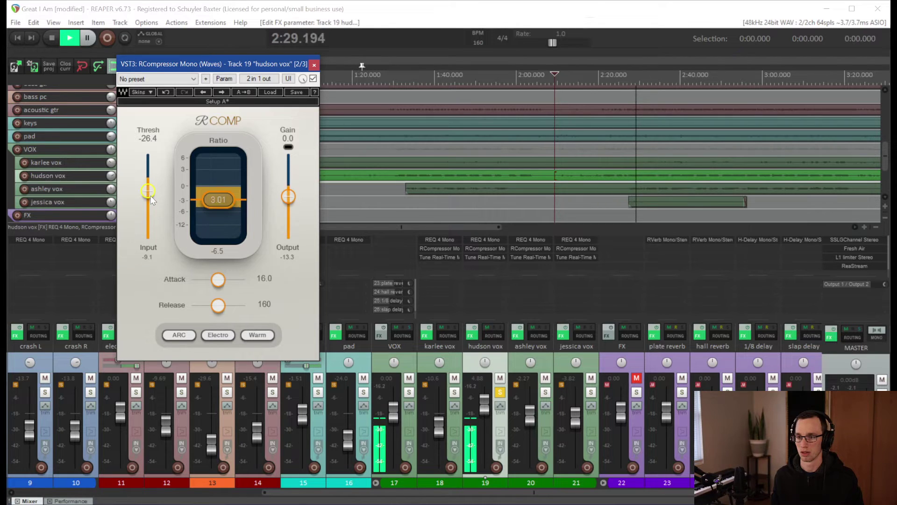
pyautogui.moveTo(151, 197); pyautogui.dragTo(150, 191)
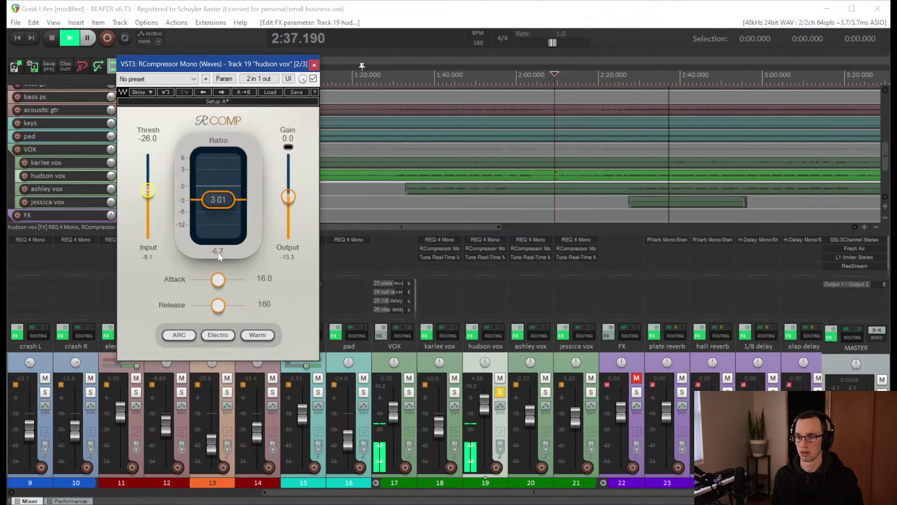
pyautogui.moveTo(153, 195); pyautogui.dragTo(149, 193)
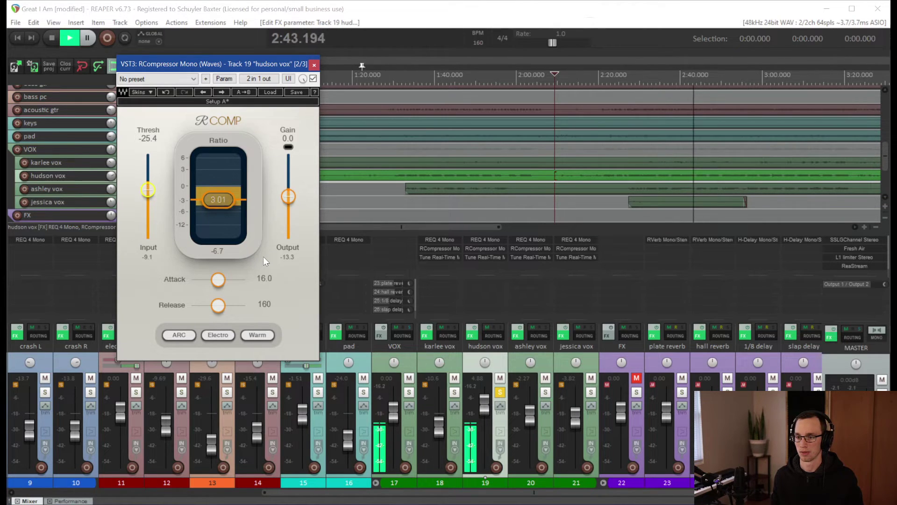
pyautogui.press('space')
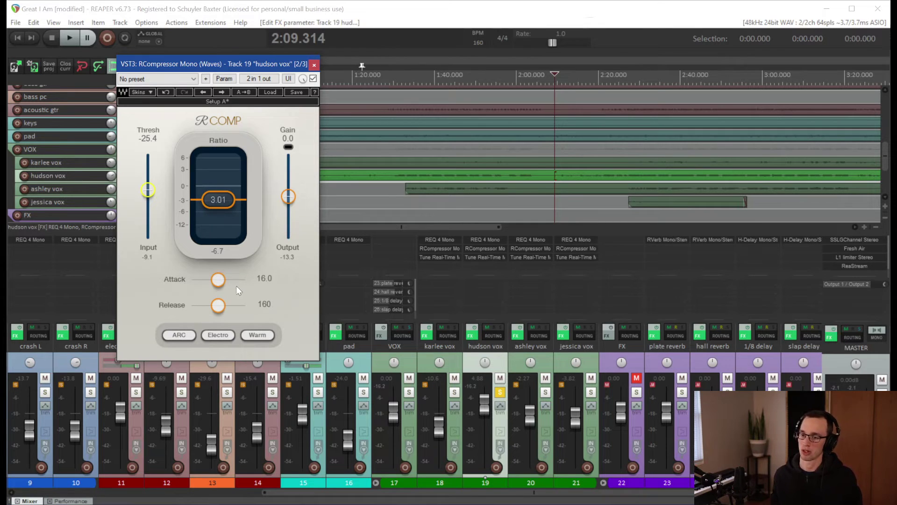
# Shorten the compressor's attack to 2.44 and its release to 52.0 while listening to the vocal
pyautogui.press('space')
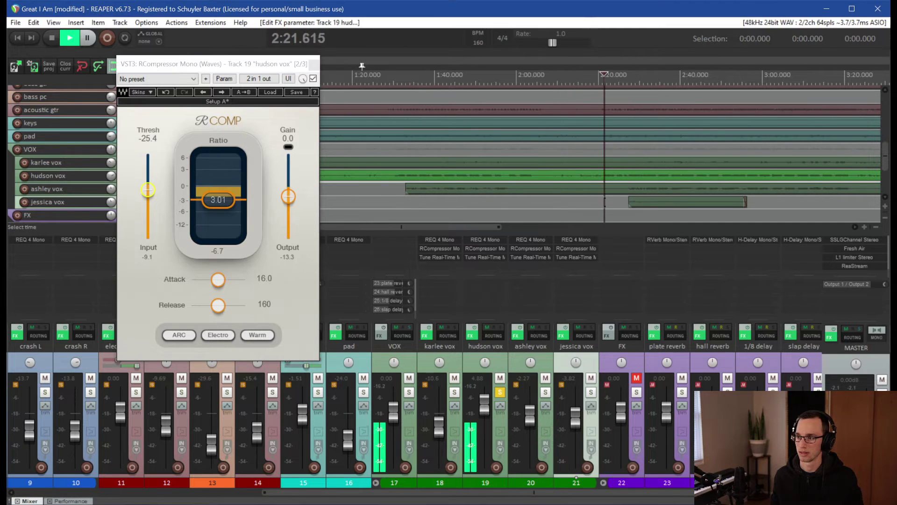
pyautogui.moveTo(218, 279); pyautogui.dragTo(214, 306)
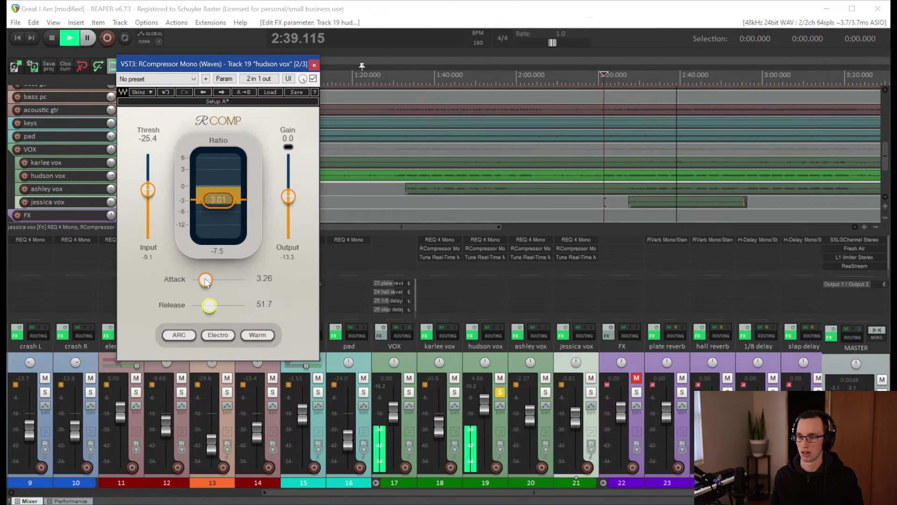
pyautogui.moveTo(208, 279); pyautogui.dragTo(206, 280)
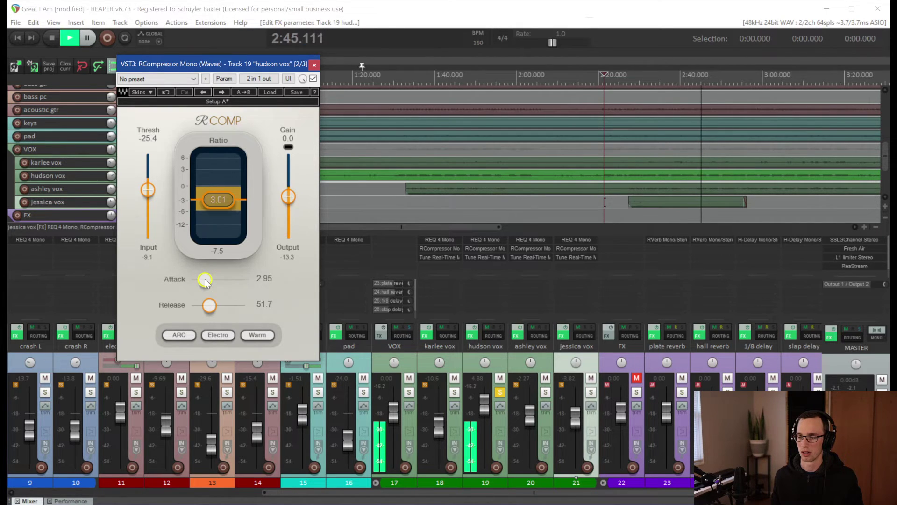
pyautogui.scroll(-1, 205, 280)
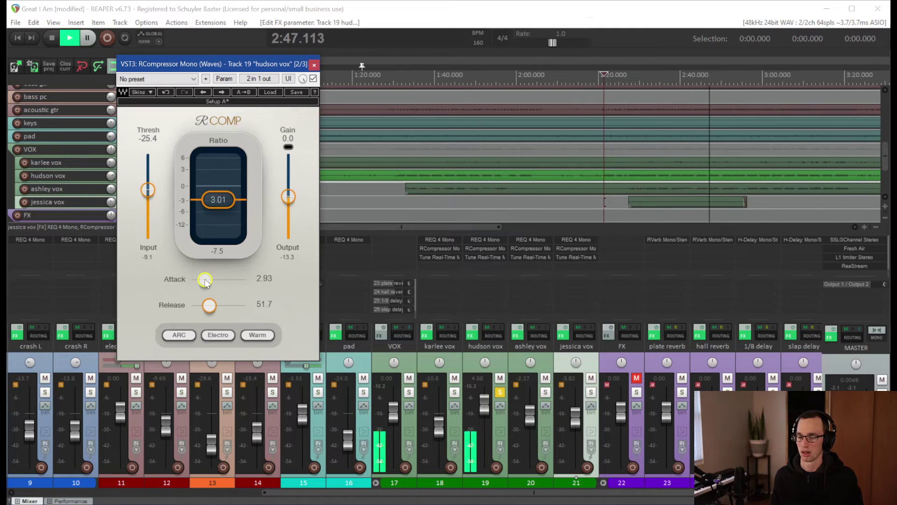
pyautogui.scroll(-3, 205, 280)
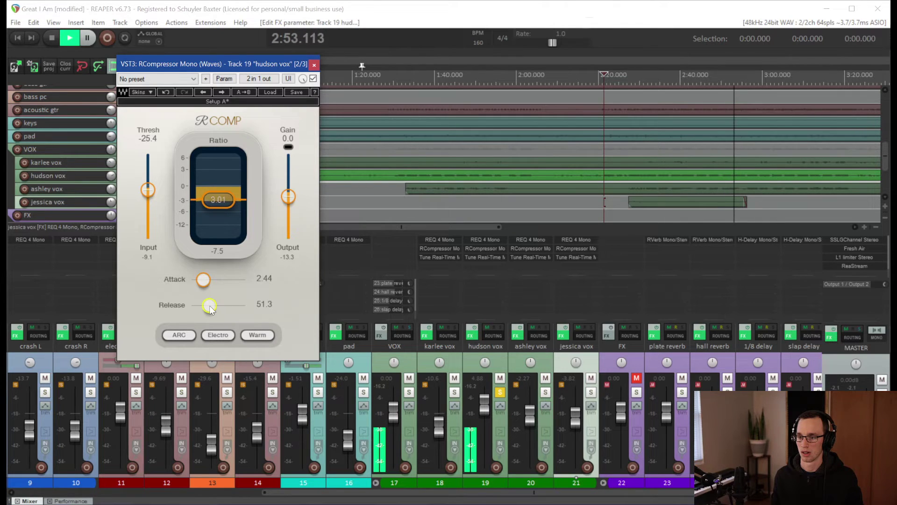
pyautogui.scroll(-1, 210, 307)
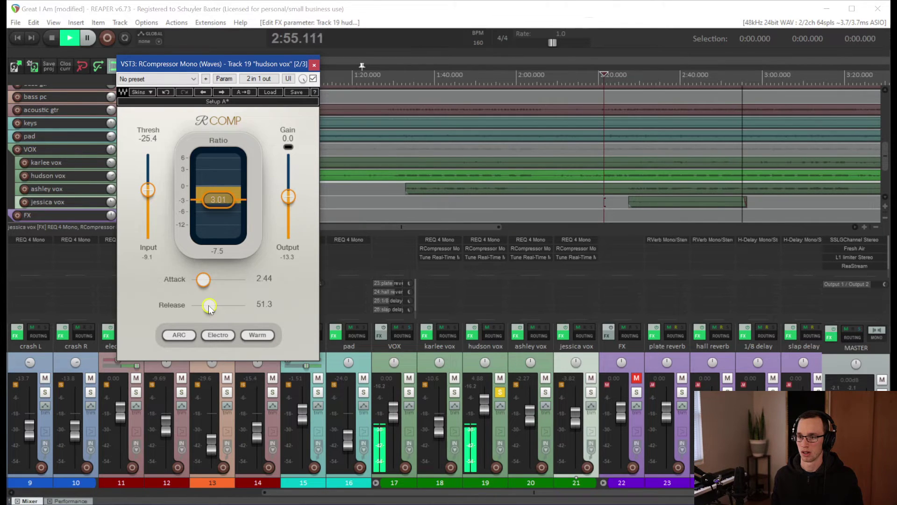
pyautogui.scroll(2, 210, 308)
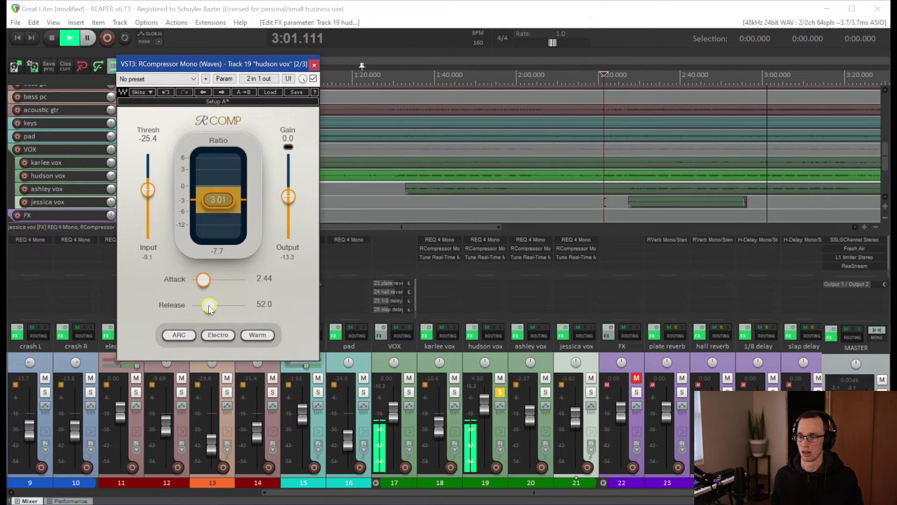
pyautogui.press('space')
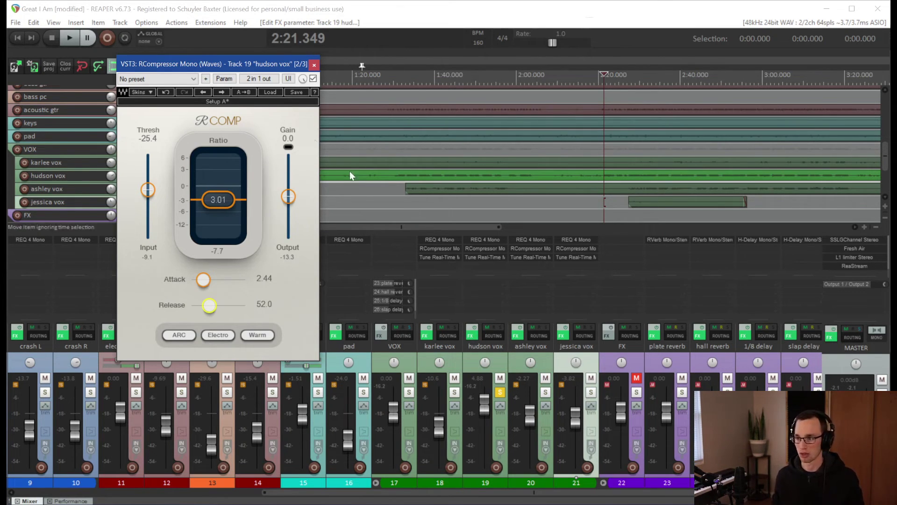
# Raise the compressor's makeup gain to 2.5 during playback, comparing the bypassed and active vocal levels
pyautogui.press('space')
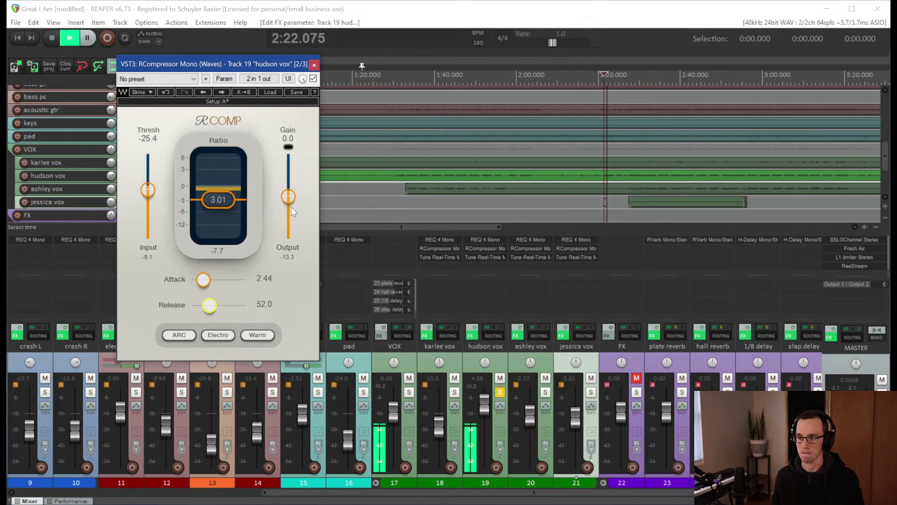
pyautogui.click(312, 79)
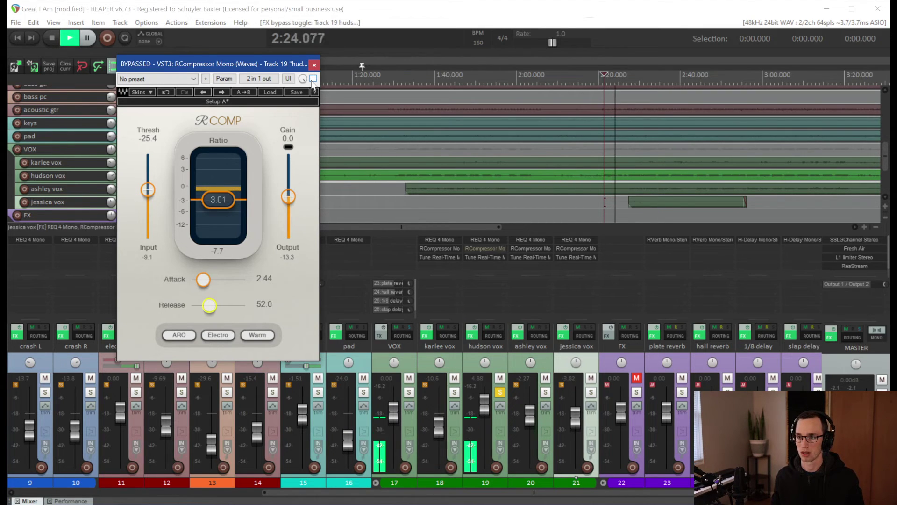
pyautogui.click(313, 79)
pyautogui.moveTo(290, 205); pyautogui.dragTo(290, 199)
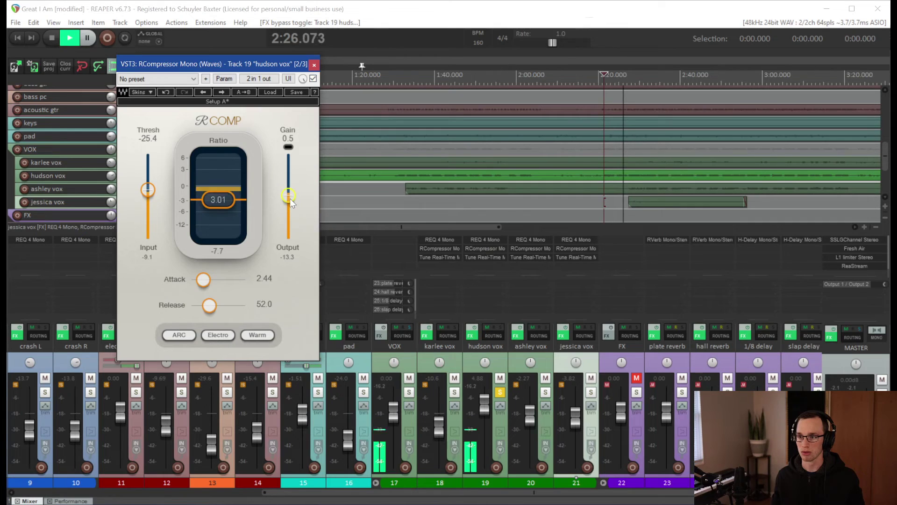
pyautogui.click(313, 79)
pyautogui.click(313, 79)
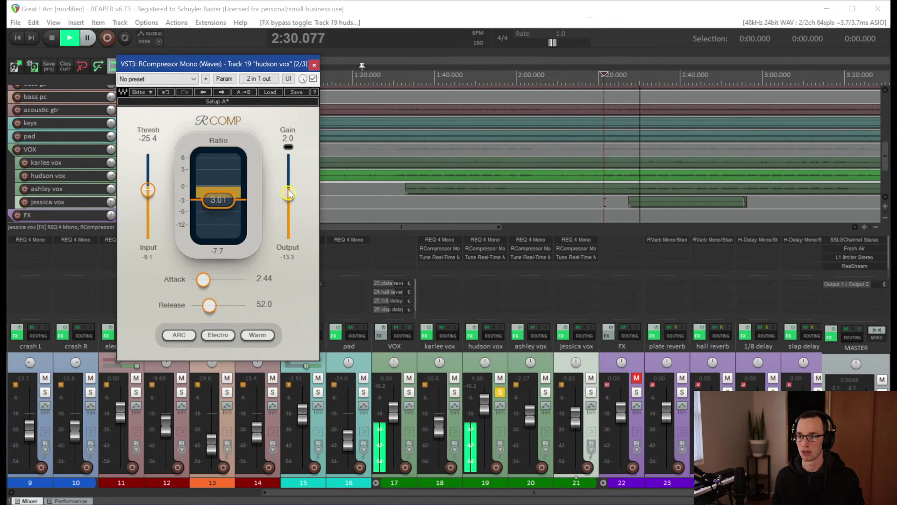
pyautogui.moveTo(289, 196); pyautogui.dragTo(290, 194)
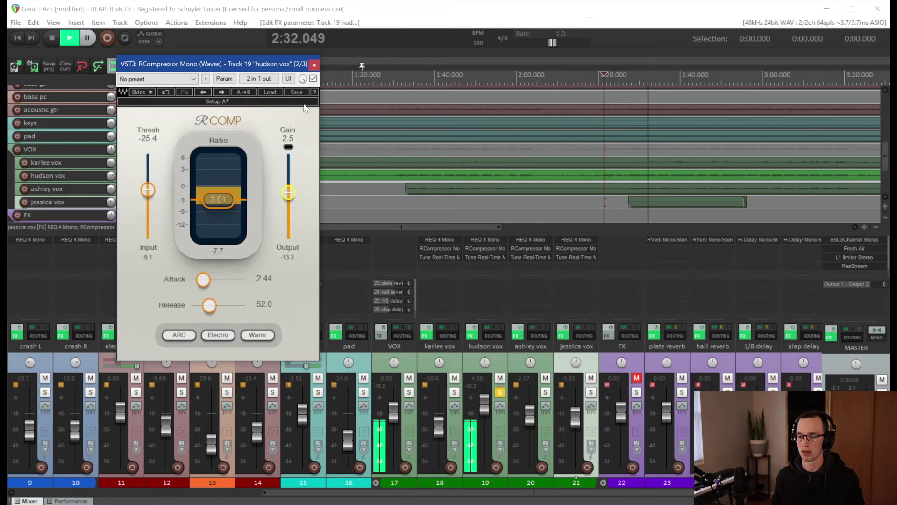
pyautogui.click(313, 79)
pyautogui.click(313, 79)
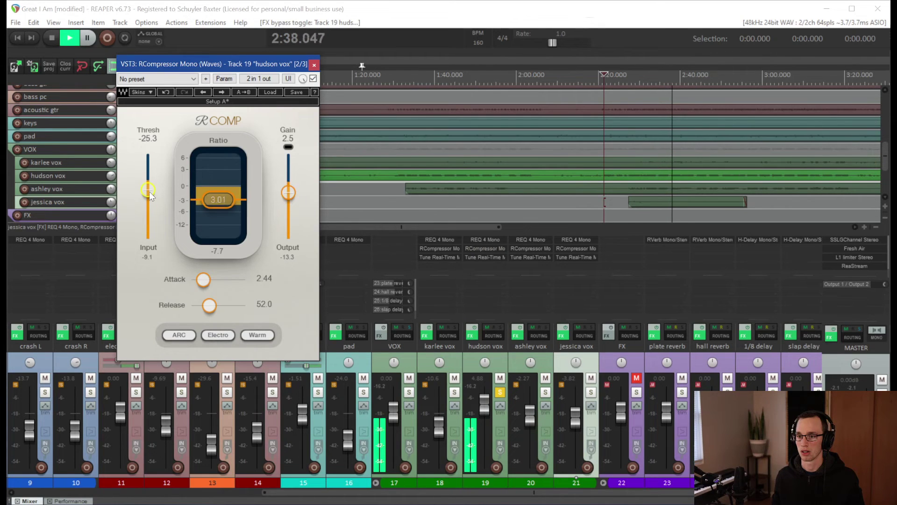
# Fine-tune the threshold to -24.2 and replay the vocal from about 2:34 with the gain-reduction readout reset
pyautogui.moveTo(148, 190); pyautogui.dragTo(149, 192)
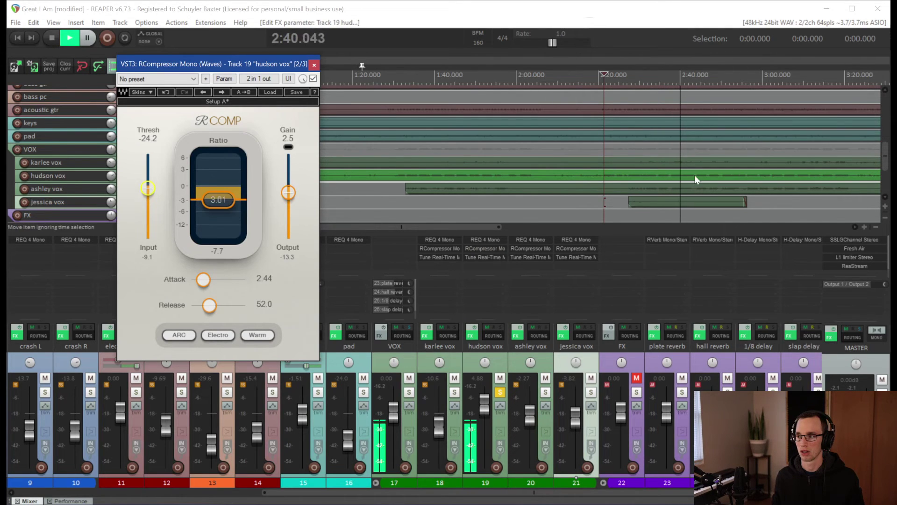
pyautogui.click(657, 216)
pyautogui.click(228, 250)
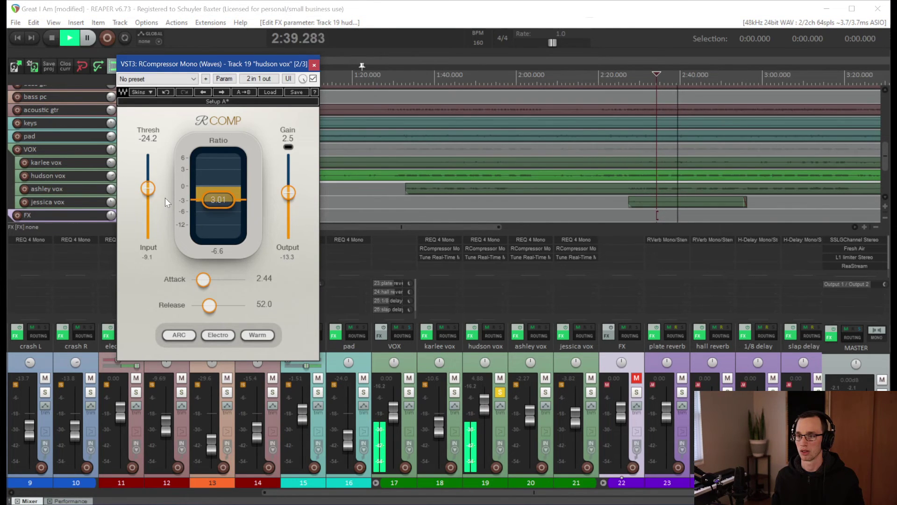
pyautogui.press('space')
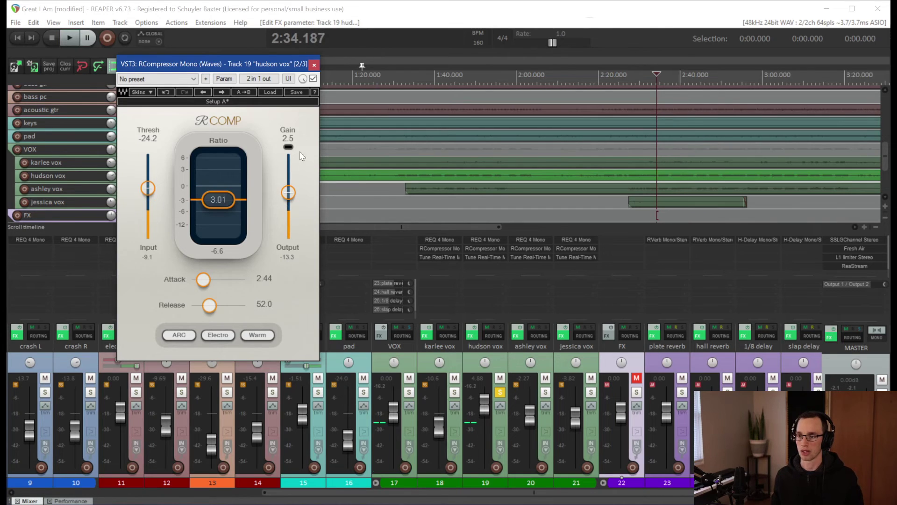